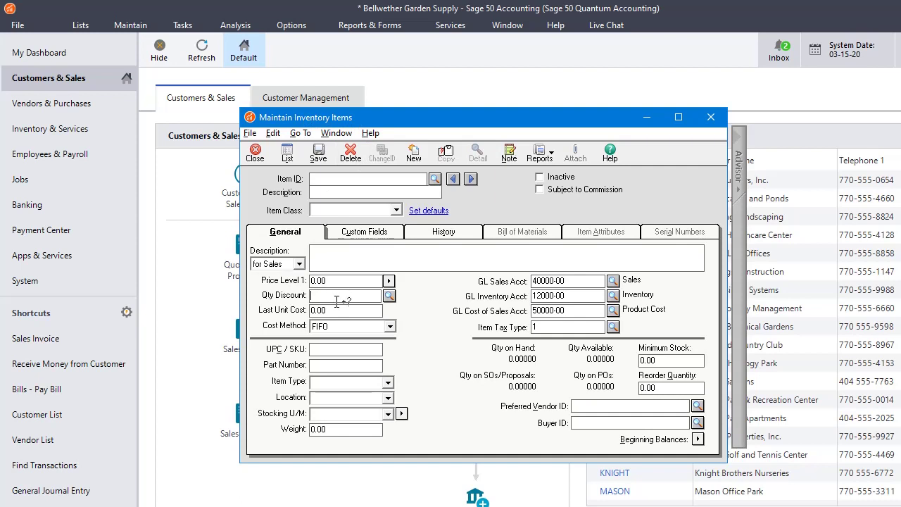
- Find the Qty Discount list empty, cancel it, and close the blank inventory item record
{"action": "left_click", "coordinate": [389, 296]}
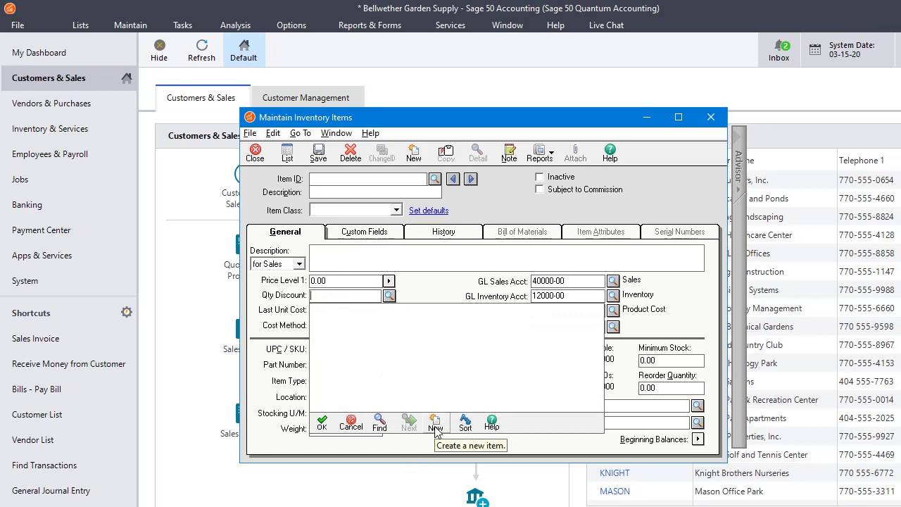
{"action": "left_click", "coordinate": [351, 425]}
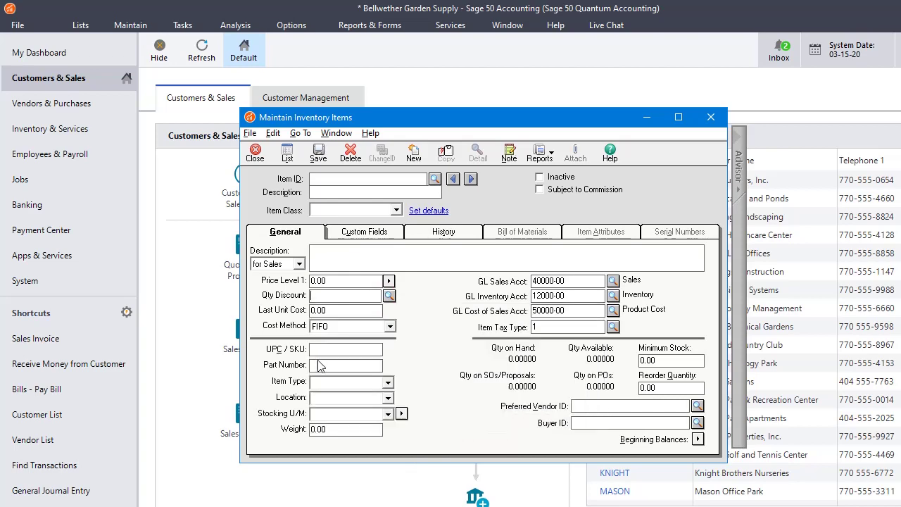
{"action": "left_click", "coordinate": [257, 153]}
- From Maintain > Quantity Discounts, enter discount ID TEST with description 'Test Qty Discount'
{"action": "left_click", "coordinate": [130, 26]}
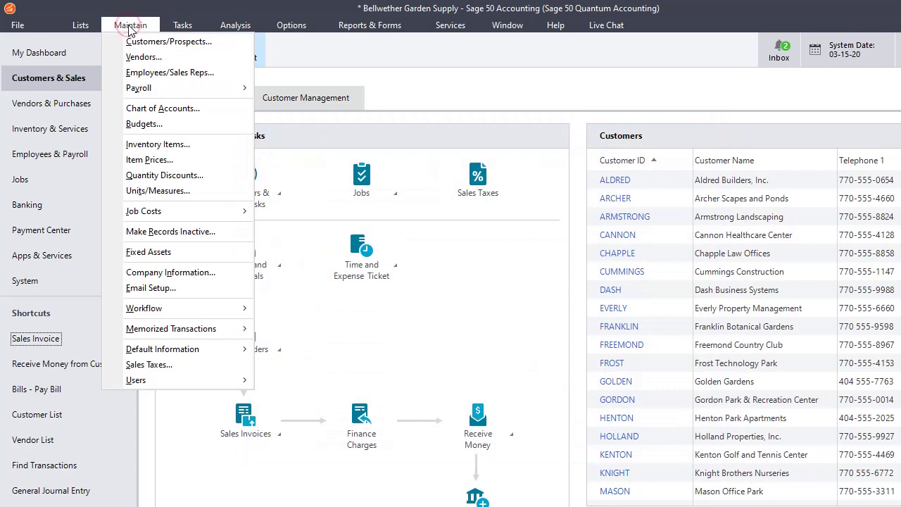
{"action": "left_click", "coordinate": [144, 176]}
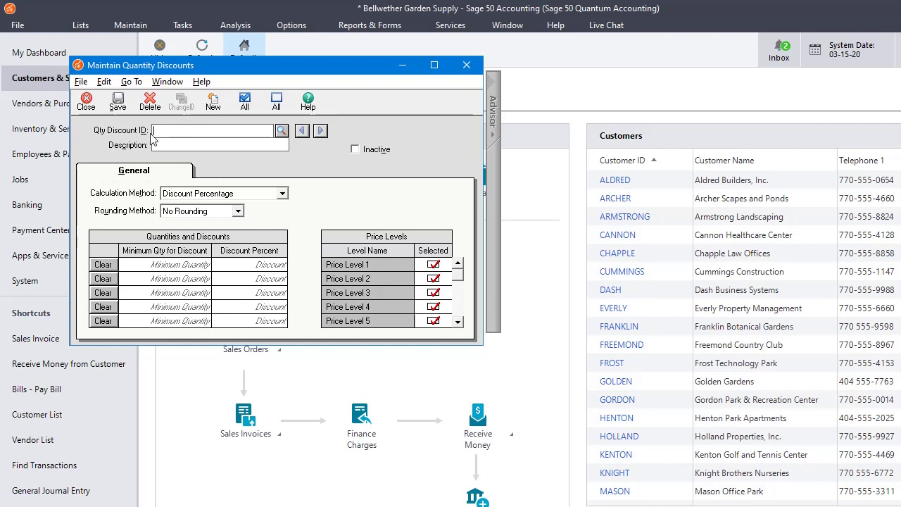
{"action": "type", "text": "TE"}
{"action": "key", "text": "Tab"}
{"action": "type", "text": "Test Qty Discount"}
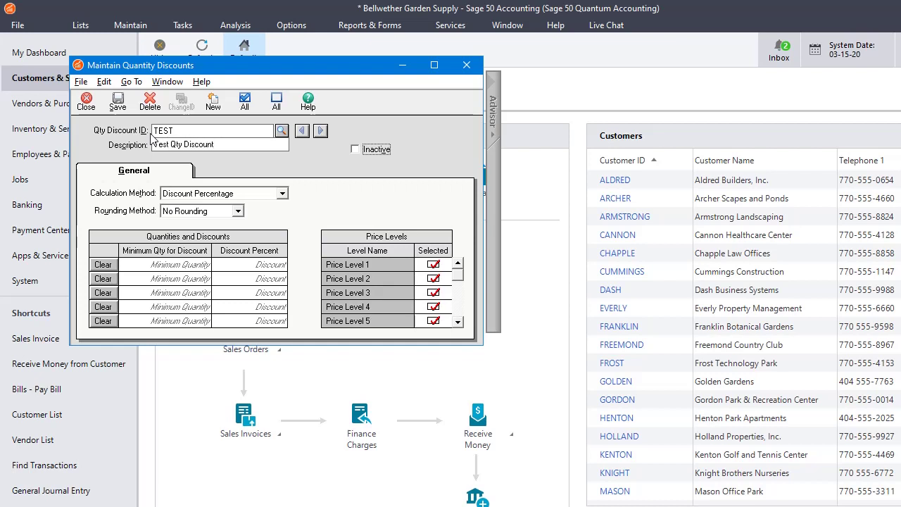
- Keep Discount Percentage calculation and set rounding to Specific Cent with value 0.95
{"action": "key", "text": "Tab"}
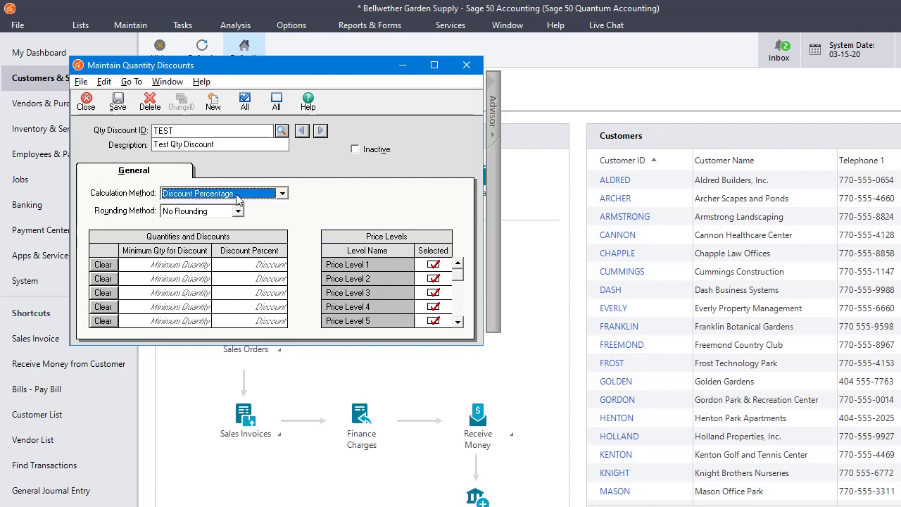
{"action": "left_click", "coordinate": [273, 202]}
{"action": "left_click", "coordinate": [276, 195]}
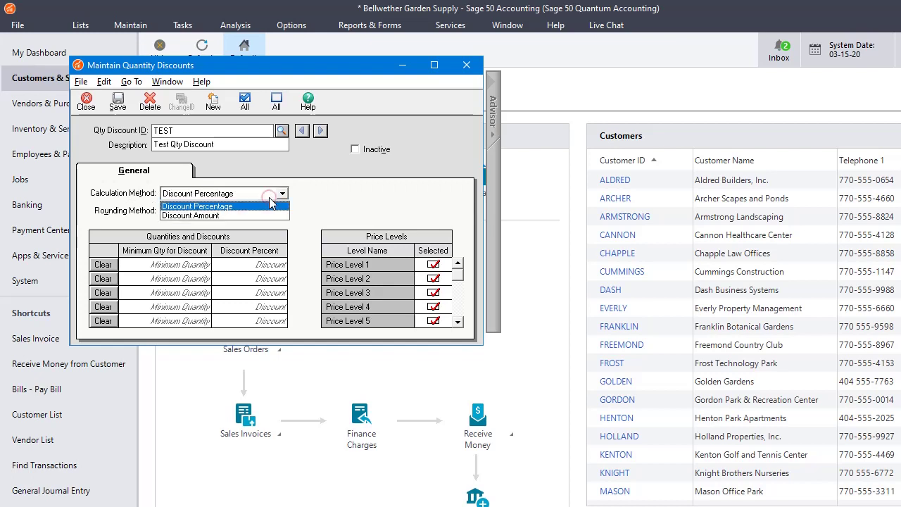
{"action": "left_click", "coordinate": [230, 207]}
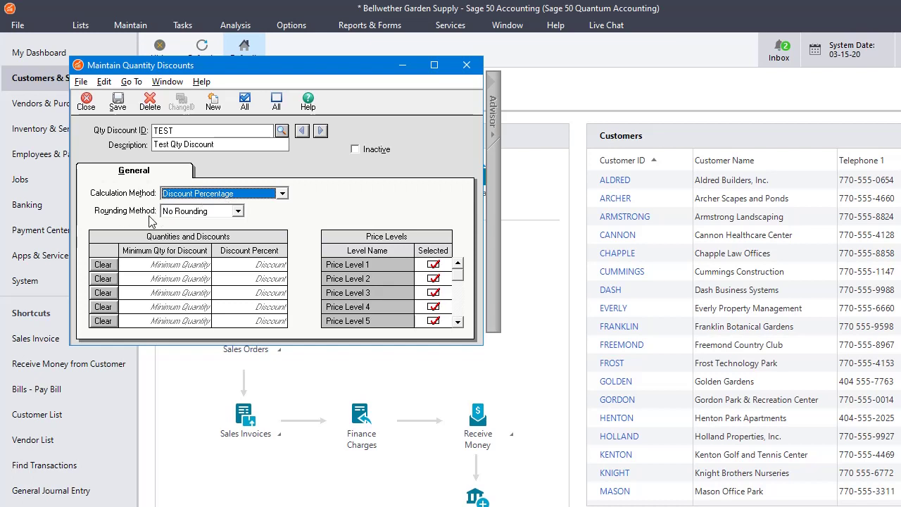
{"action": "left_click", "coordinate": [225, 215]}
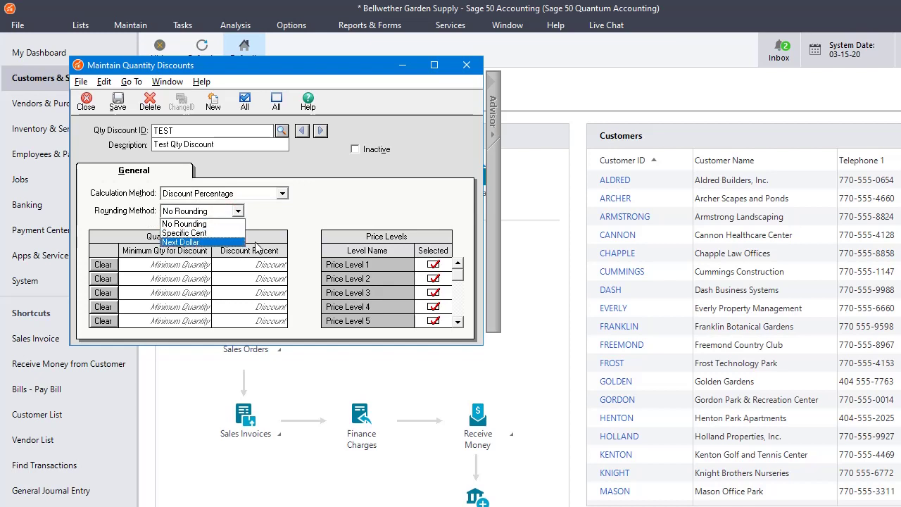
{"action": "left_click", "coordinate": [201, 234]}
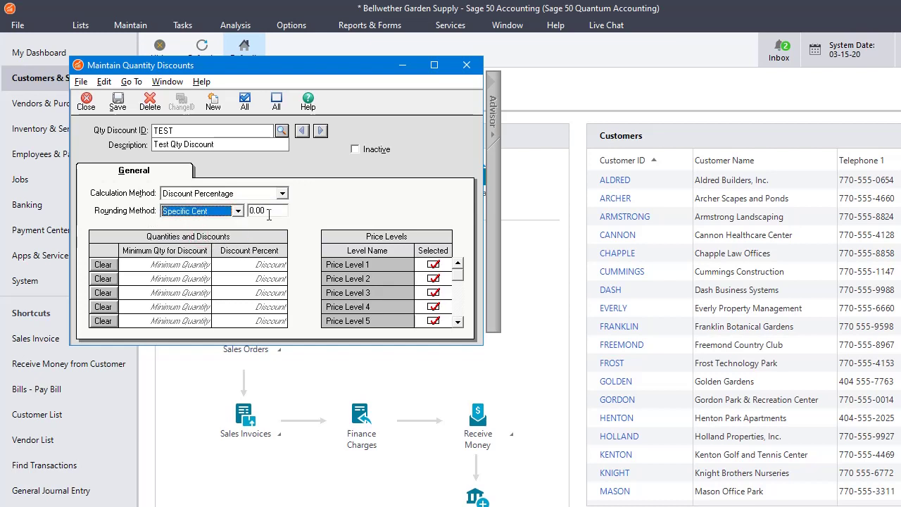
{"action": "key", "text": "Tab"}
{"action": "type", "text": "0."}
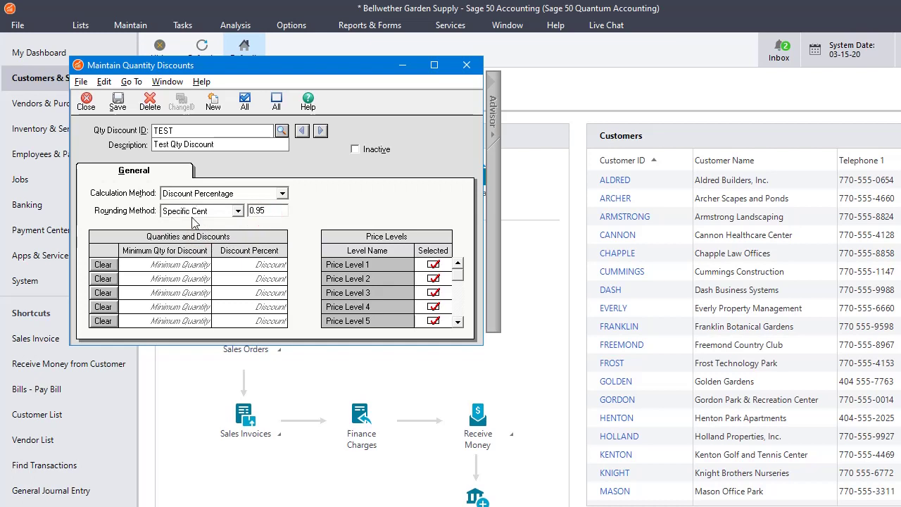
{"action": "key", "text": "Tab"}
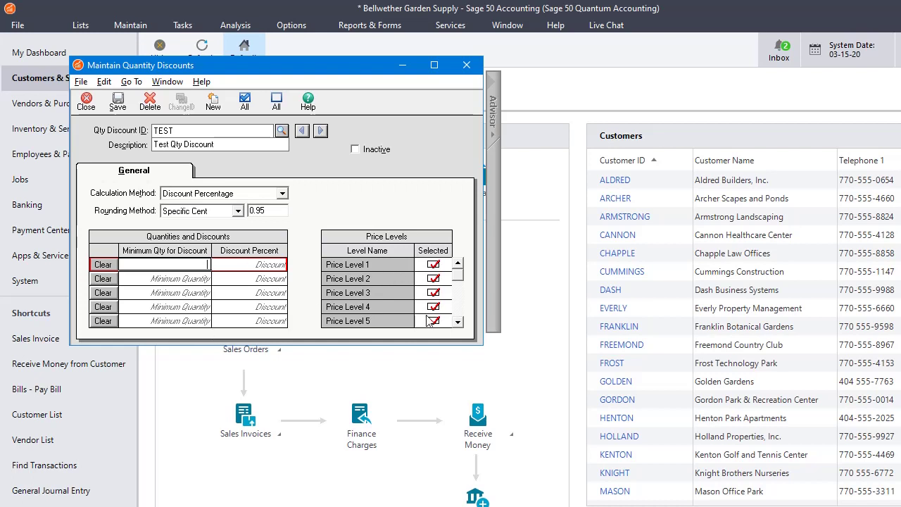
- Enter the first tier in the grid: 5% off from 25 units
{"action": "left_click", "coordinate": [459, 323]}
{"action": "left_click", "coordinate": [458, 323]}
{"action": "left_click", "coordinate": [458, 323]}
{"action": "left_click_drag", "start_coordinate": [459, 317], "coordinate": [474, 262]}
{"action": "key", "text": "Tab"}
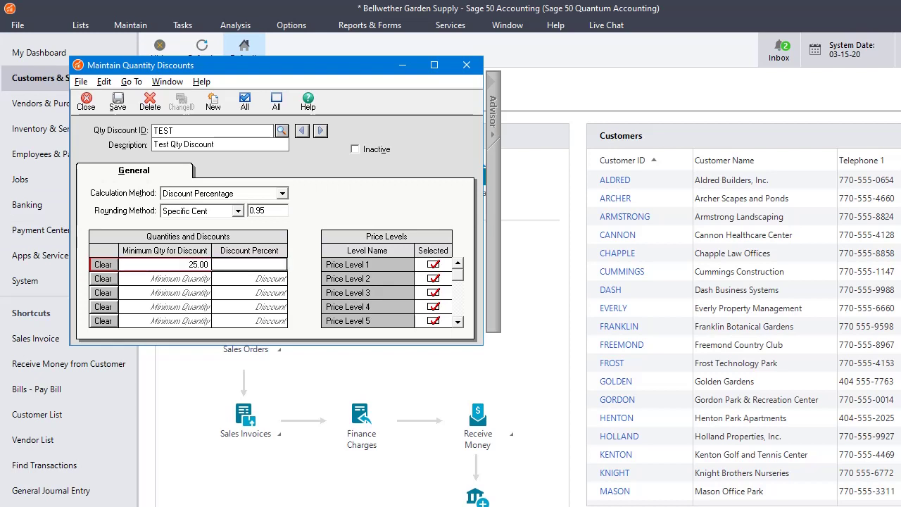
{"action": "key", "text": "Tab"}
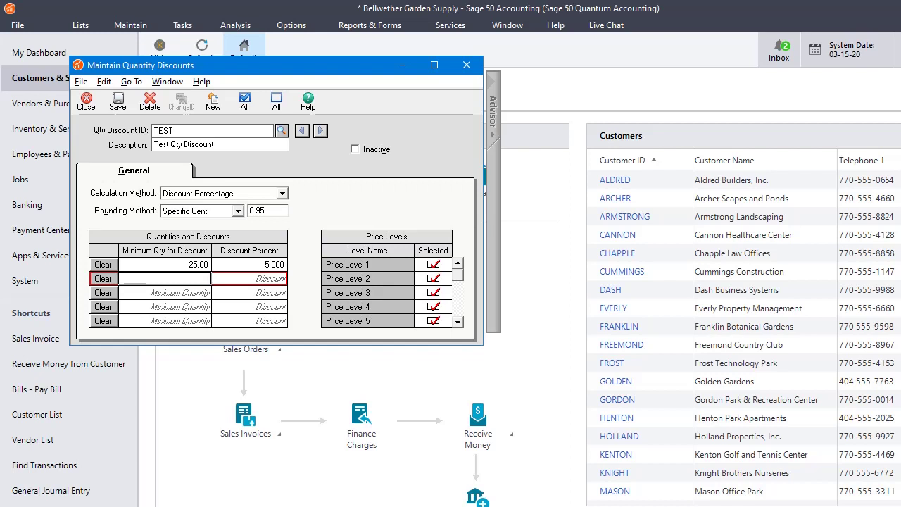
- Add tiers of 7.5% from 50 units and 10% from 100 units
{"action": "key", "text": "Tab"}
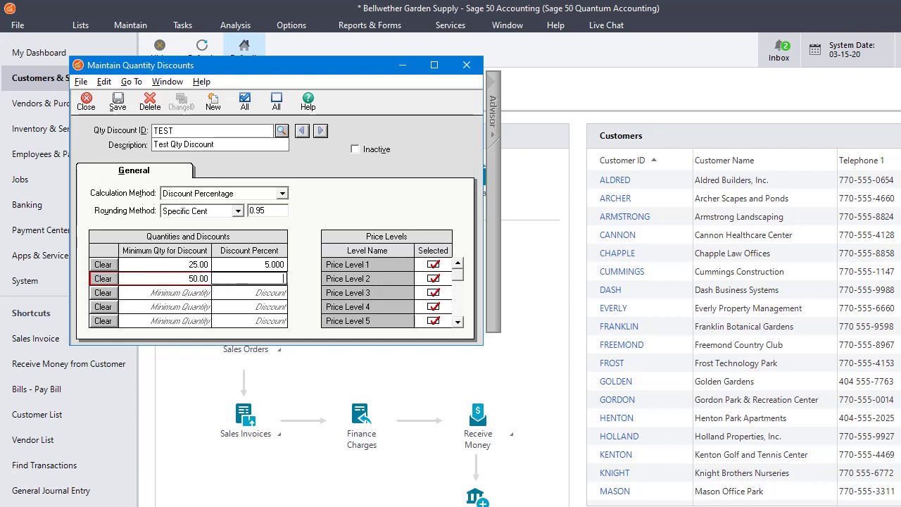
{"action": "type", "text": "7.5"}
{"action": "key", "text": "Tab"}
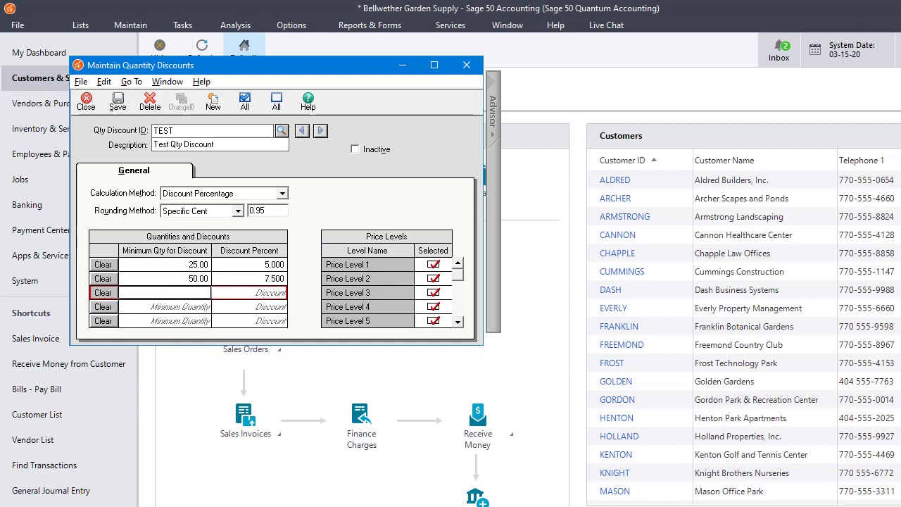
{"action": "type", "text": "100"}
{"action": "key", "text": "Tab"}
{"action": "type", "text": "10"}
{"action": "key", "text": "Tab"}
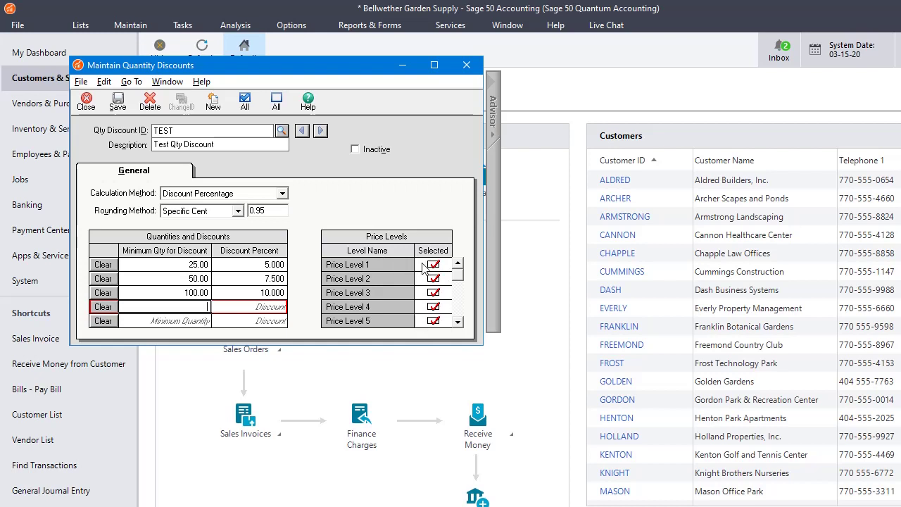
- Keep all price levels checked, then save and close the TEST discount
{"action": "left_click", "coordinate": [346, 267]}
{"action": "left_click", "coordinate": [433, 265]}
{"action": "left_click", "coordinate": [433, 265]}
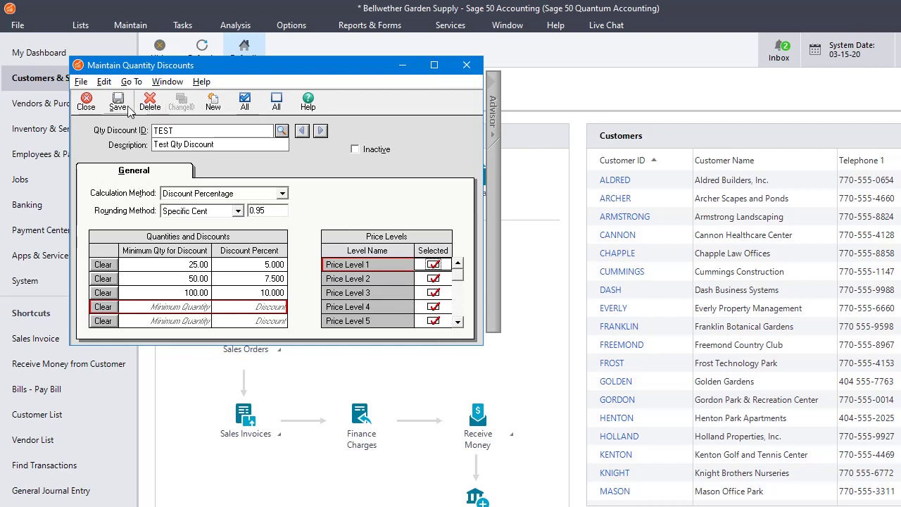
{"action": "left_click", "coordinate": [117, 102]}
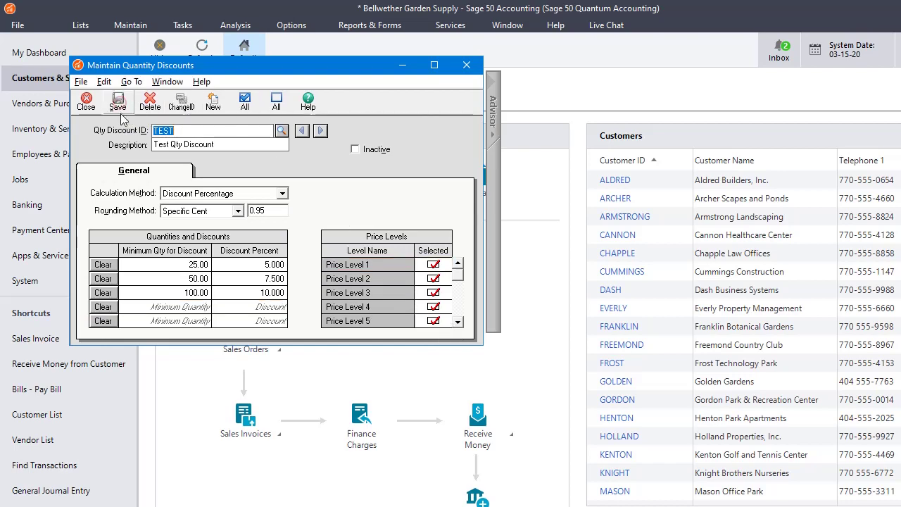
{"action": "left_click", "coordinate": [86, 102]}
- Load item AVRY-10100 Bird House Kit, set its Qty Discount to TEST, and save
{"action": "left_click", "coordinate": [134, 26]}
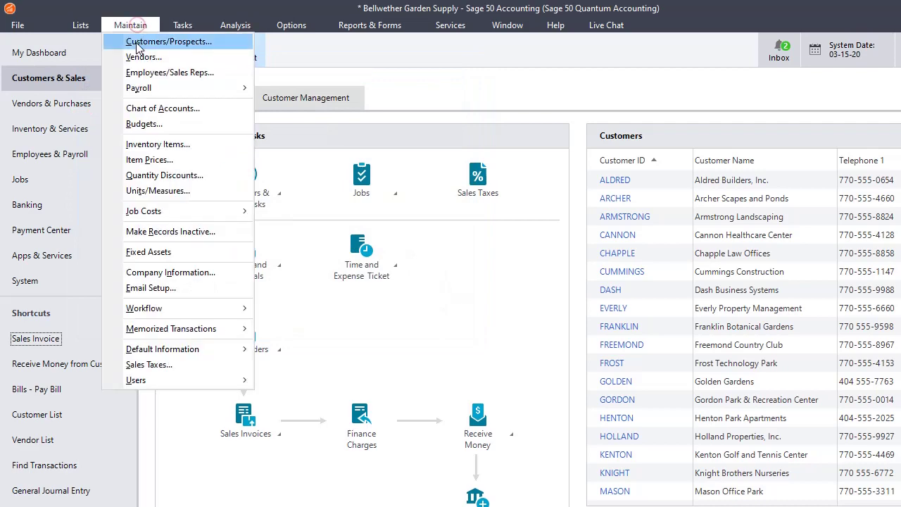
{"action": "left_click", "coordinate": [147, 145]}
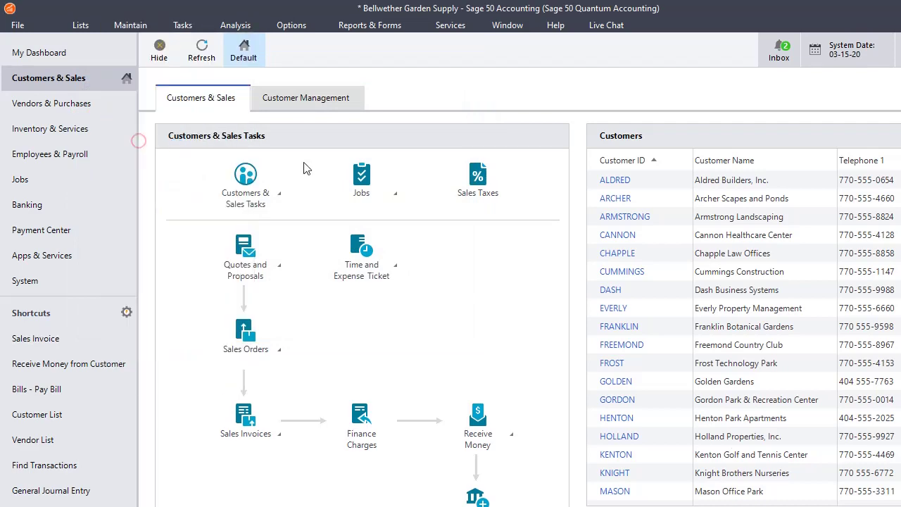
{"action": "double_click", "coordinate": [352, 177]}
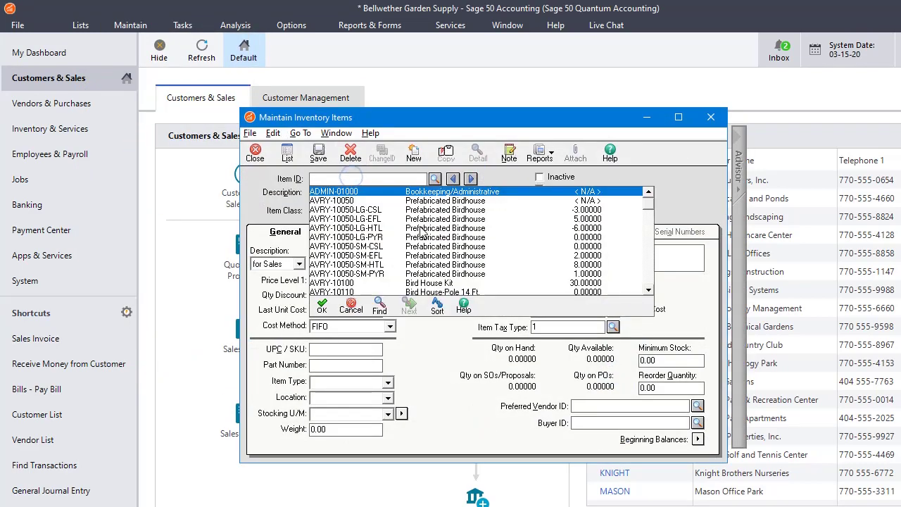
{"action": "scroll", "coordinate": [422, 233], "scroll_direction": "down", "scroll_amount": 1}
{"action": "double_click", "coordinate": [425, 267]}
{"action": "left_click", "coordinate": [359, 299]}
{"action": "left_click", "coordinate": [390, 295]}
{"action": "double_click", "coordinate": [352, 310]}
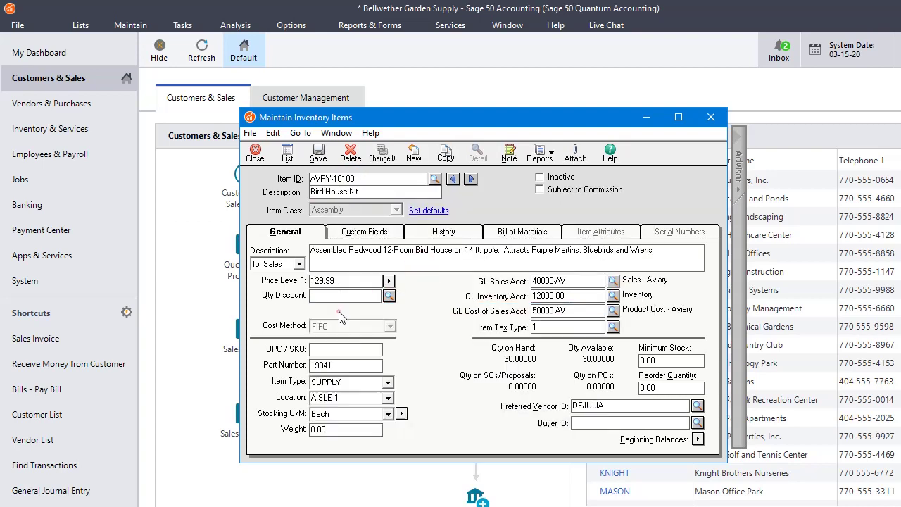
{"action": "left_click", "coordinate": [318, 153]}
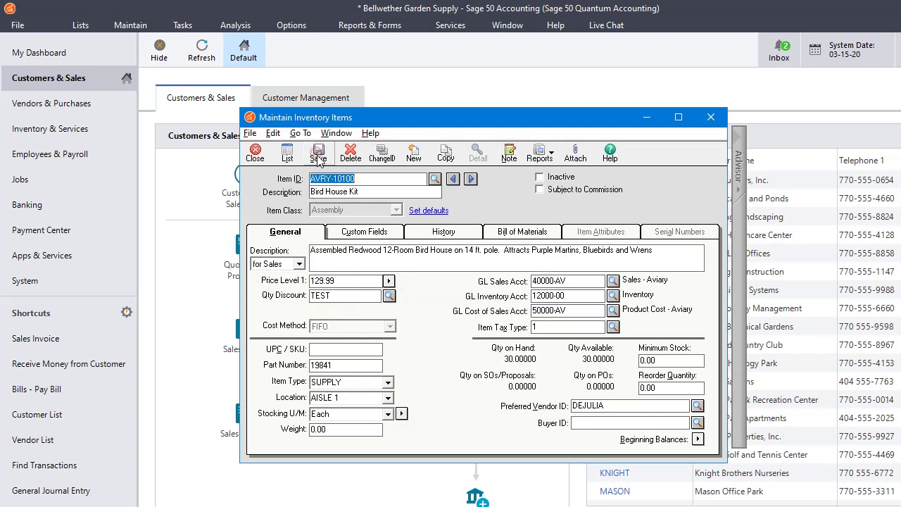
- Start a sales invoice for the chosen customer with one AVRY-10100 Bird House Kit at 129.99
{"action": "left_click", "coordinate": [40, 343]}
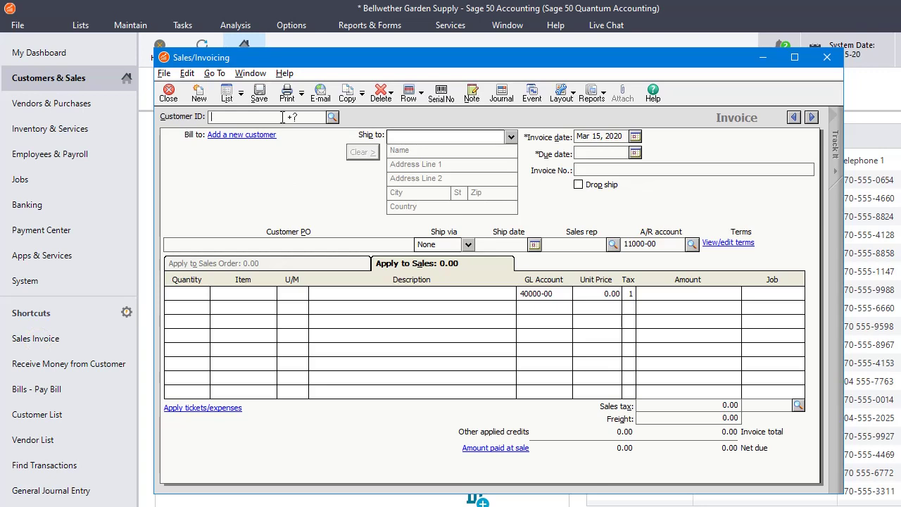
{"action": "left_click", "coordinate": [282, 117]}
{"action": "double_click", "coordinate": [288, 129]}
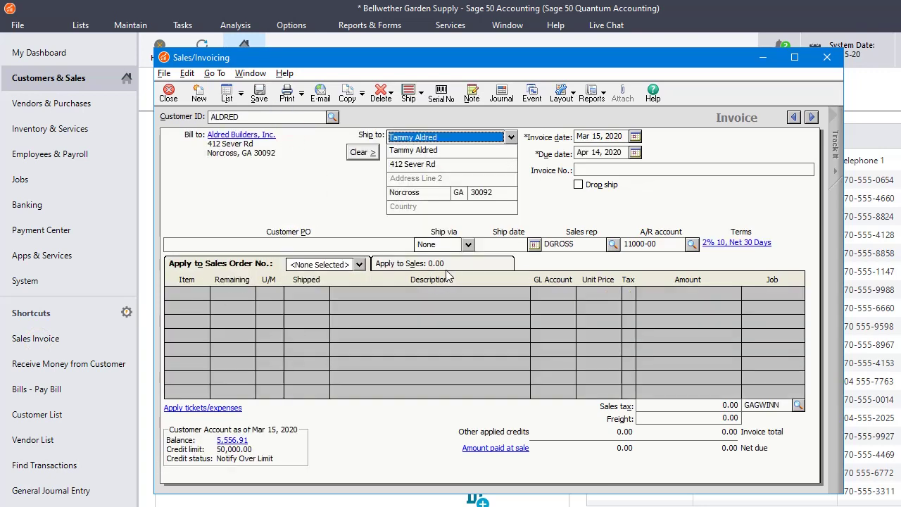
{"action": "left_click", "coordinate": [446, 265]}
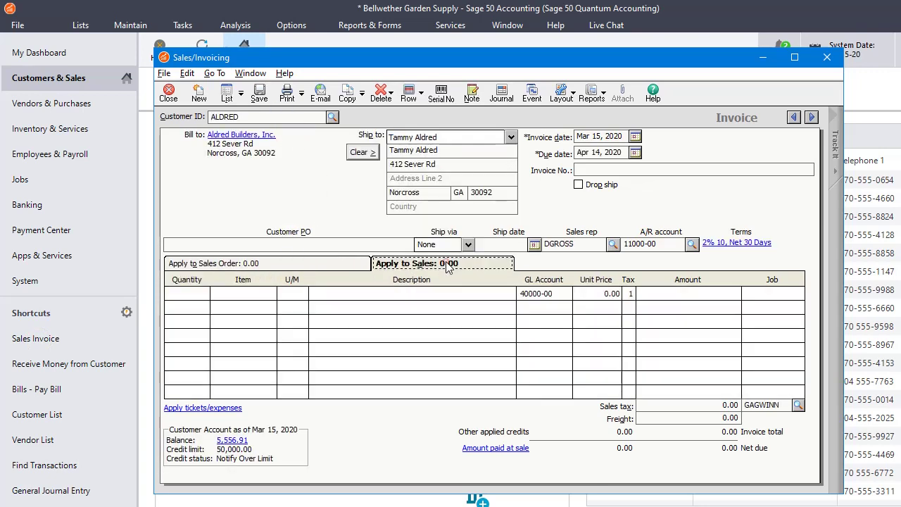
{"action": "left_click", "coordinate": [189, 301]}
{"action": "type", "text": "1"}
{"action": "key", "text": "Tab"}
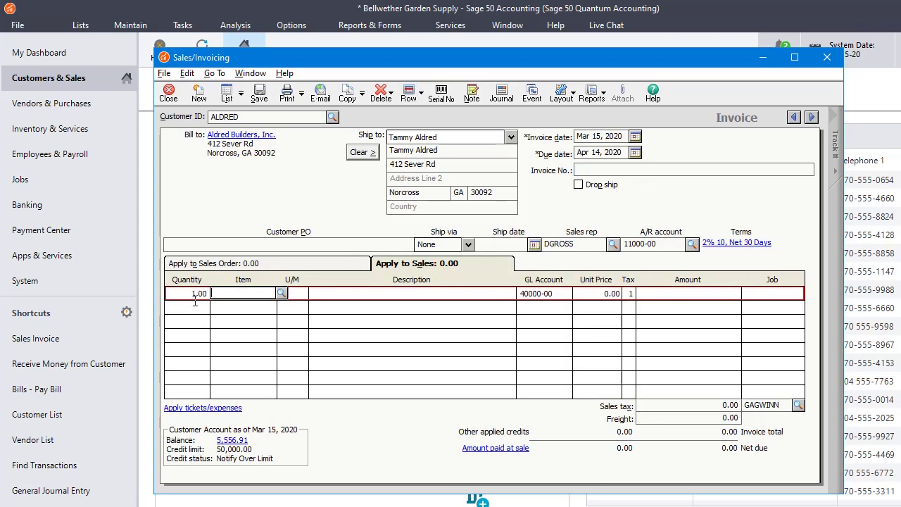
{"action": "double_click", "coordinate": [242, 297]}
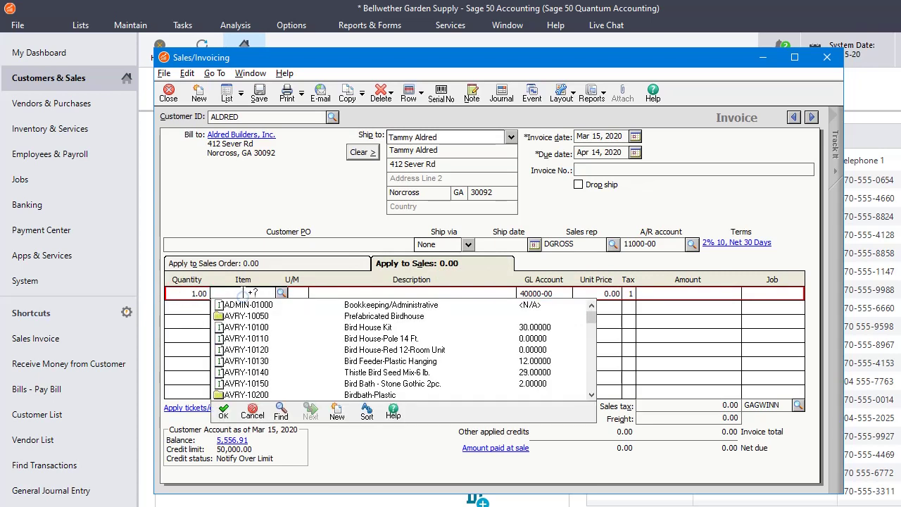
{"action": "double_click", "coordinate": [354, 332]}
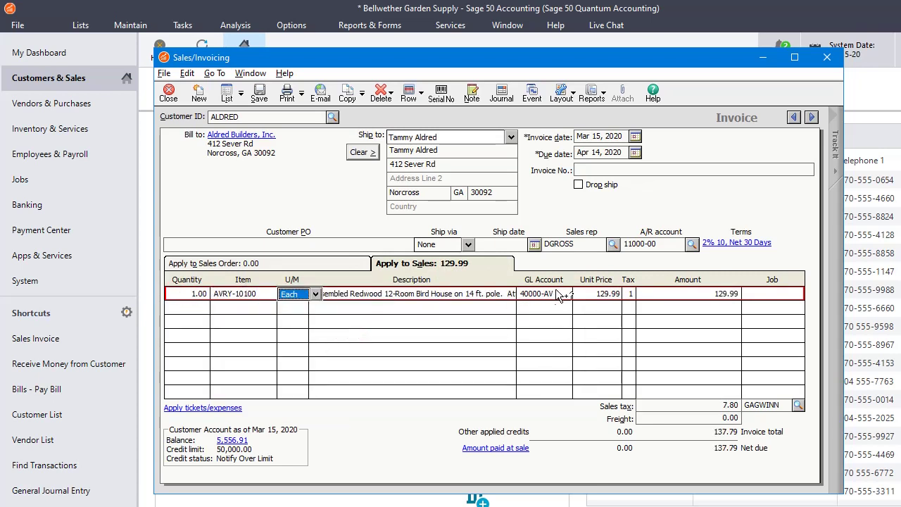
{"action": "left_click", "coordinate": [595, 296]}
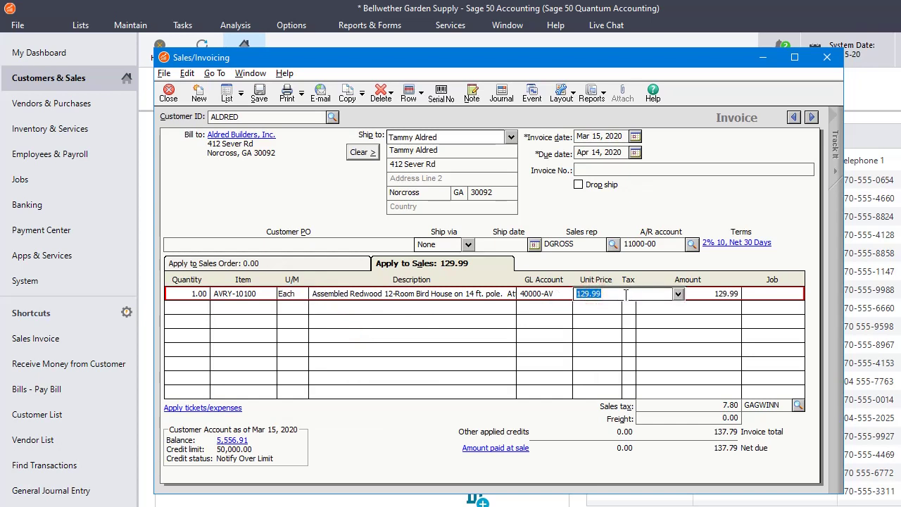
- Change the line quantity to 25, then 30, to see the unit price reprice
{"action": "left_click", "coordinate": [189, 294]}
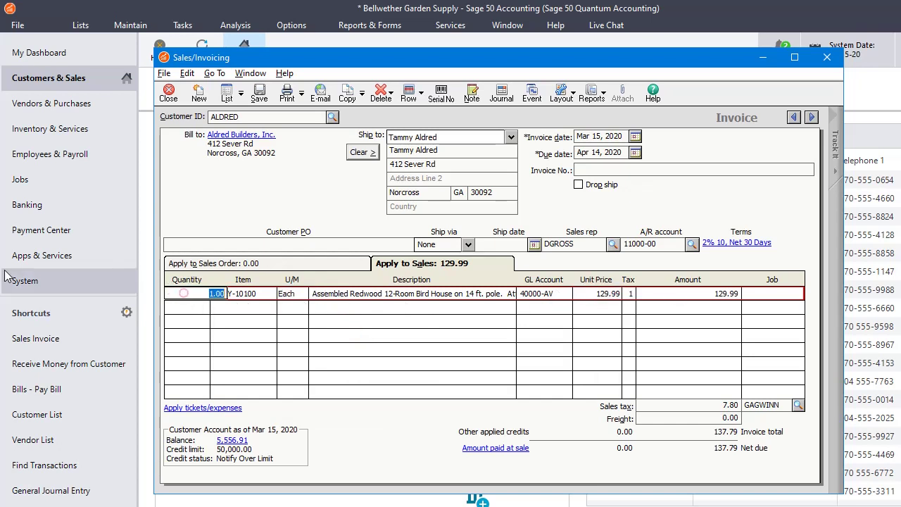
{"action": "type", "text": "25"}
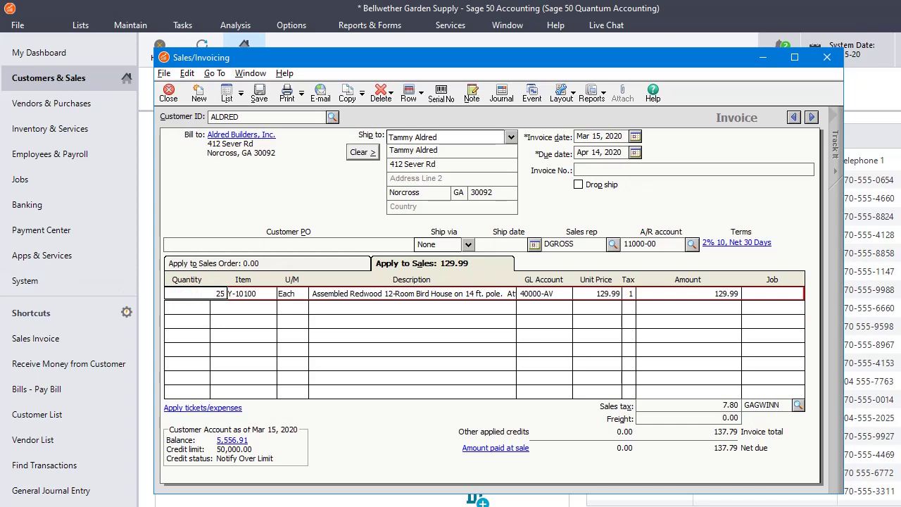
{"action": "key", "text": "Tab"}
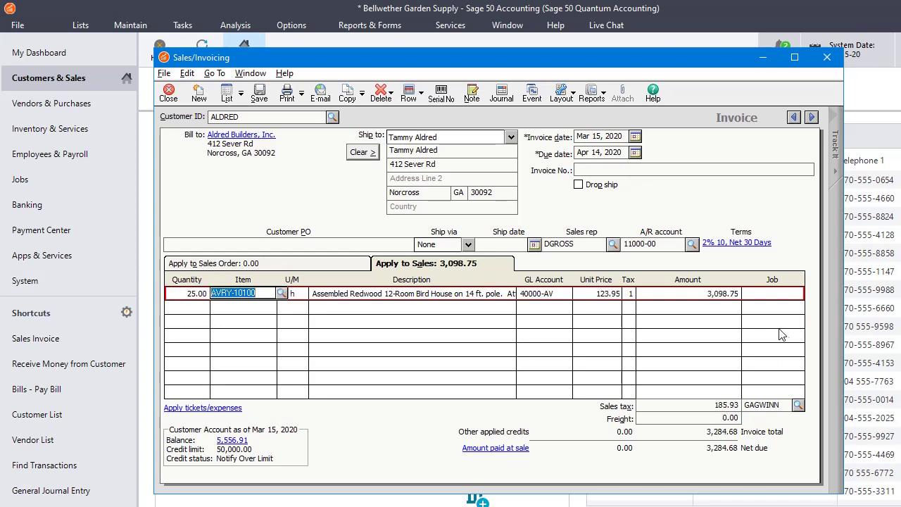
{"action": "left_click", "coordinate": [181, 294]}
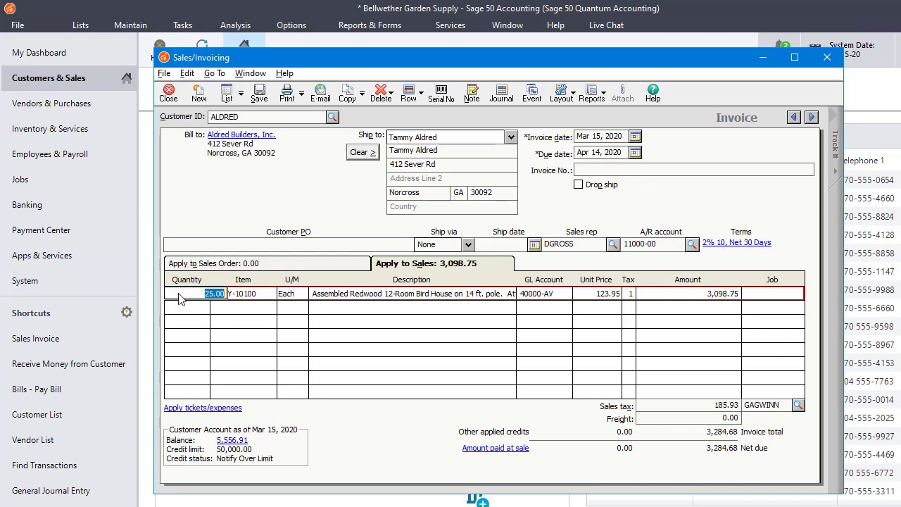
{"action": "type", "text": "30"}
{"action": "key", "text": "Tab"}
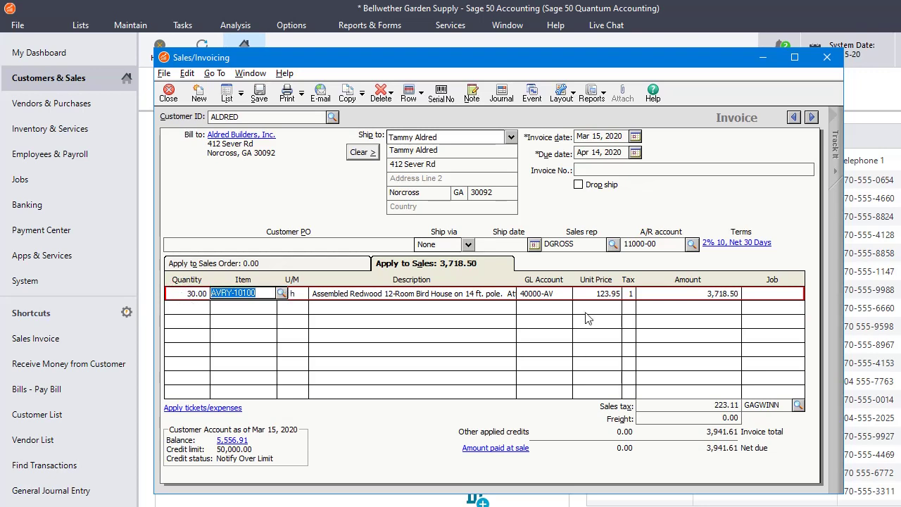
- Raise the quantity to 50, then 100, dismissing stock warnings, reaching 117.95 each
{"action": "left_click", "coordinate": [169, 293]}
{"action": "type", "text": "50"}
{"action": "key", "text": "Tab"}
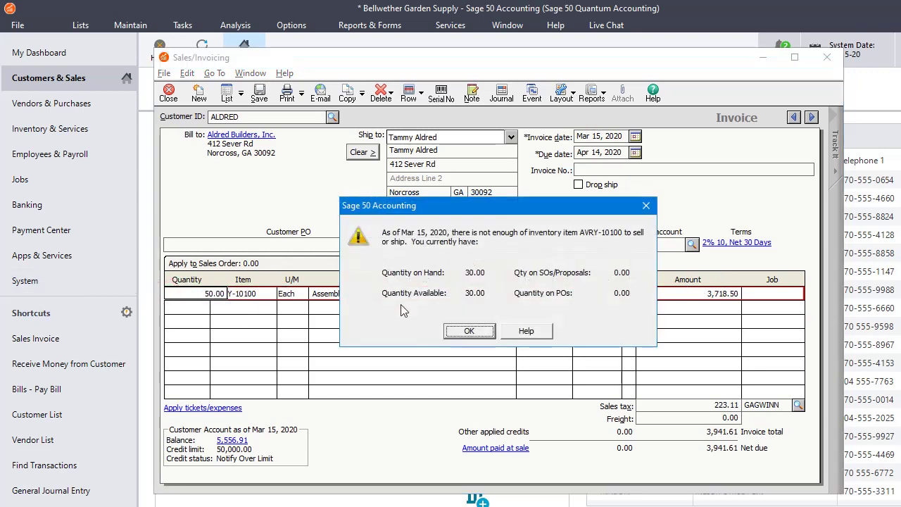
{"action": "left_click", "coordinate": [464, 330]}
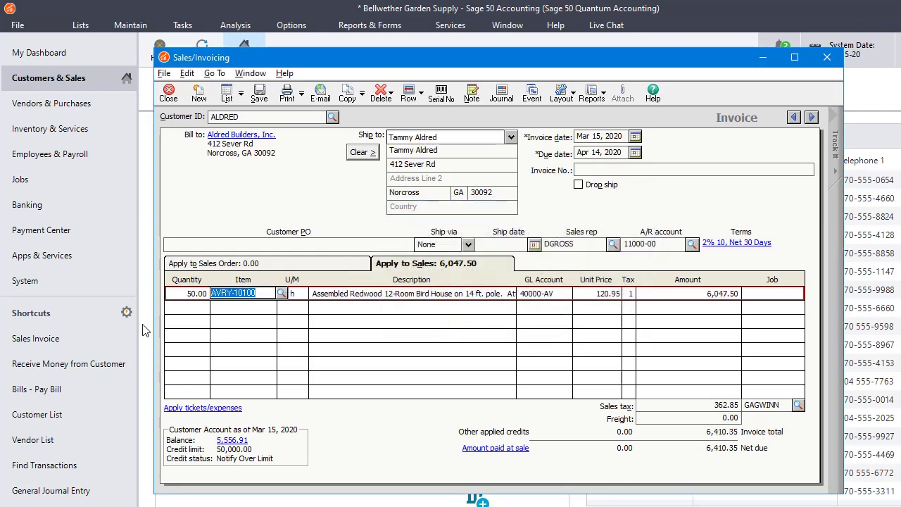
{"action": "left_click", "coordinate": [180, 293]}
{"action": "type", "text": "100"}
{"action": "key", "text": "Tab"}
{"action": "key", "text": "Return"}
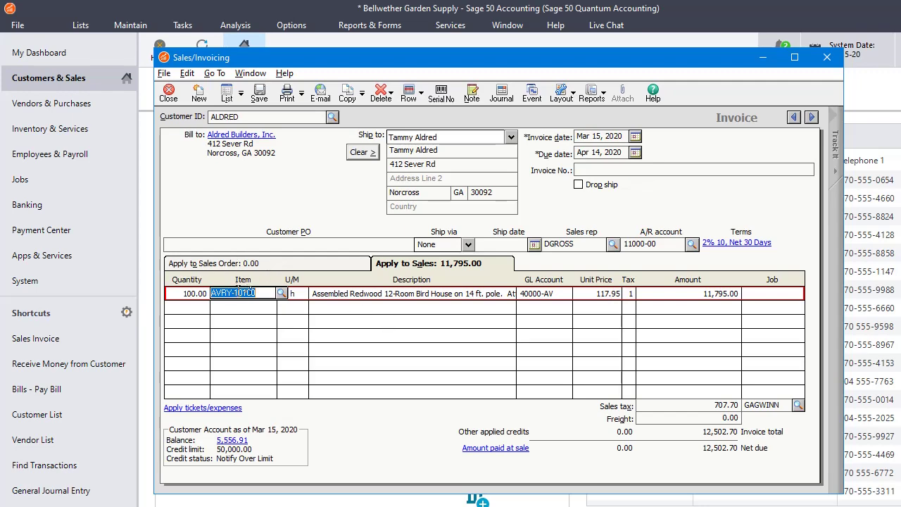
- Open the Bird House Kit record from the invoice line and confirm its Qty Discount is TEST
{"action": "double_click", "coordinate": [245, 293]}
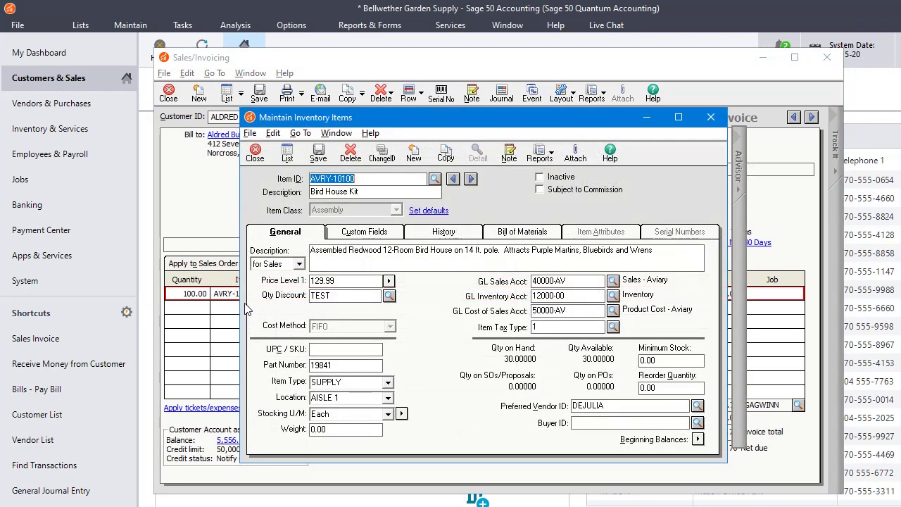
{"action": "left_click", "coordinate": [351, 282]}
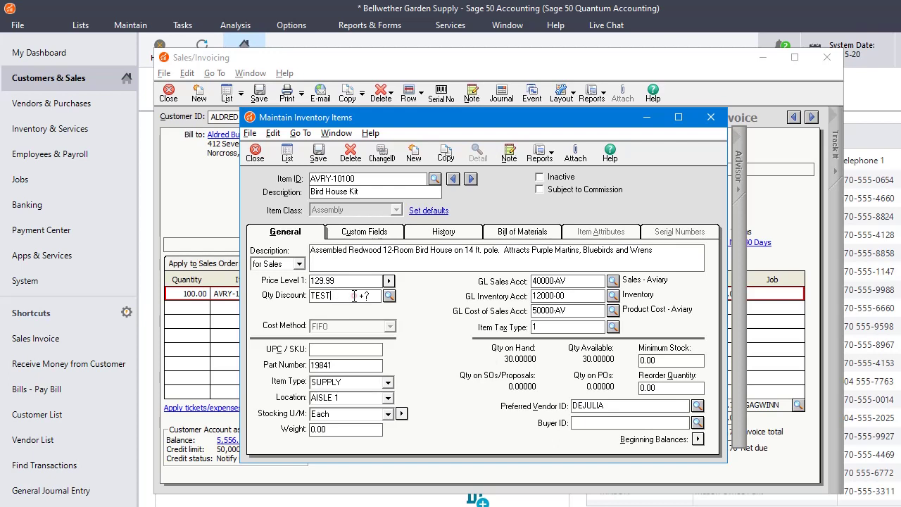
{"action": "double_click", "coordinate": [354, 296]}
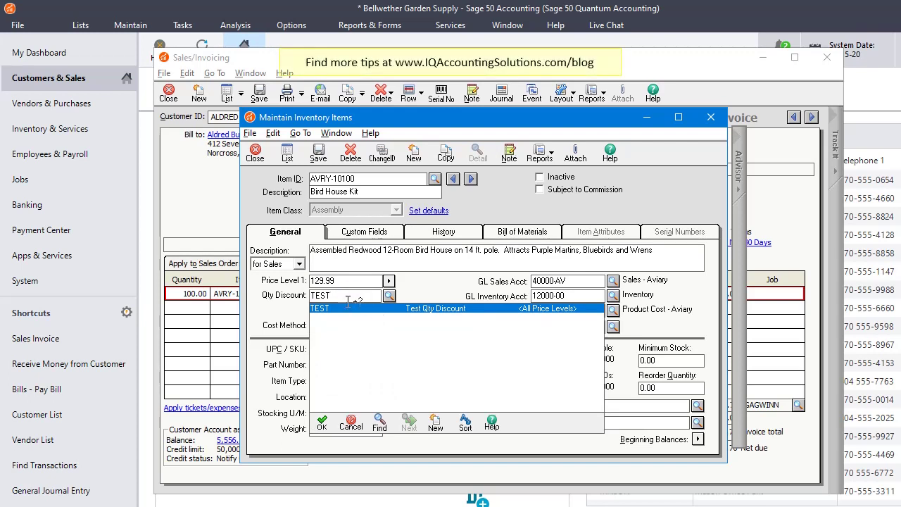
{"action": "left_click", "coordinate": [389, 296]}
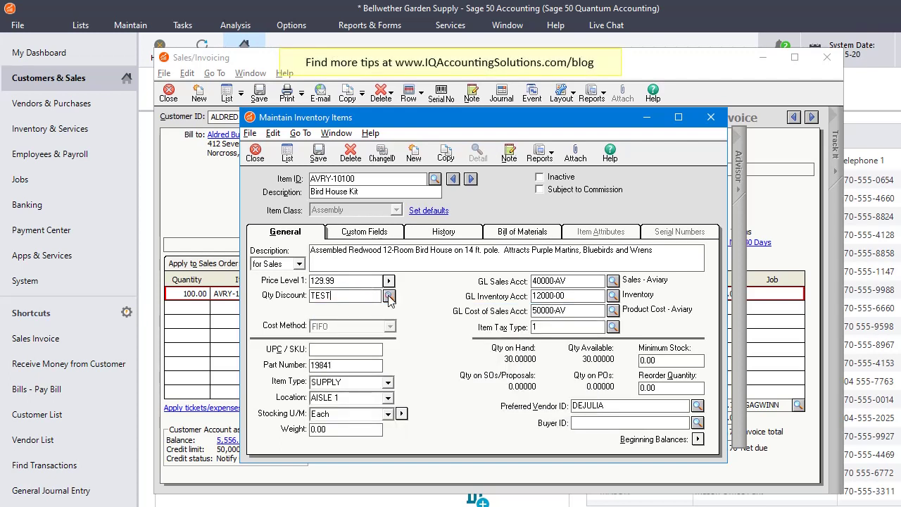